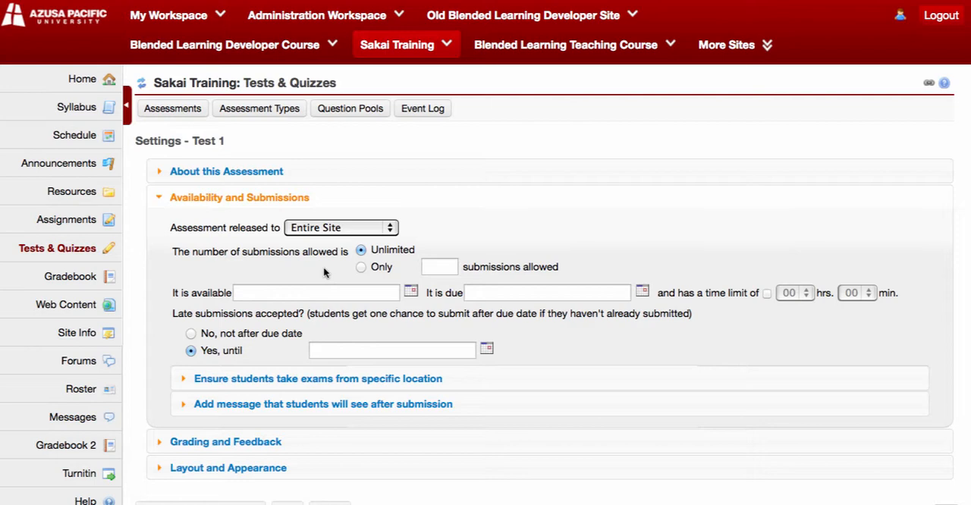
Limit the number of submissions allowed for Test 1 to only 1.
click(362, 267)
click(440, 265)
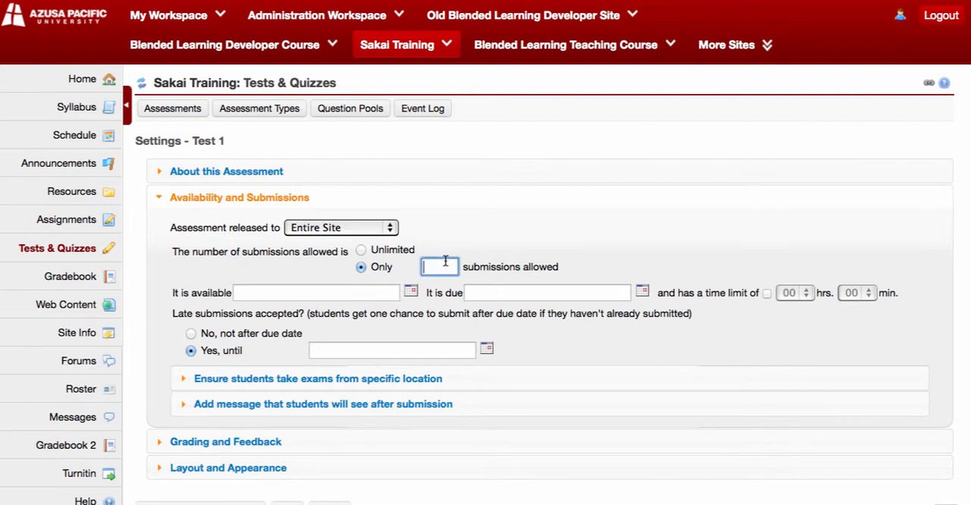
text(1)
Make the assessment available from January 11, 2016.
click(363, 296)
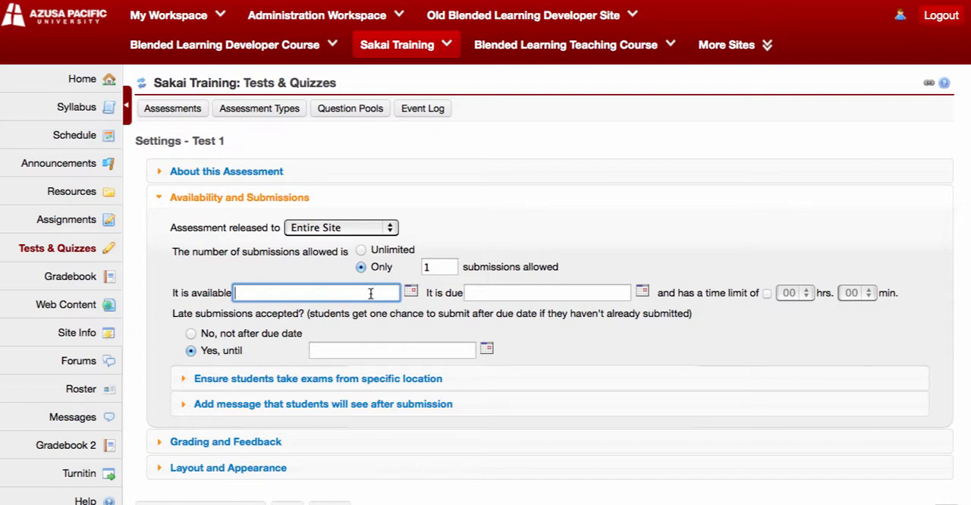
click(410, 293)
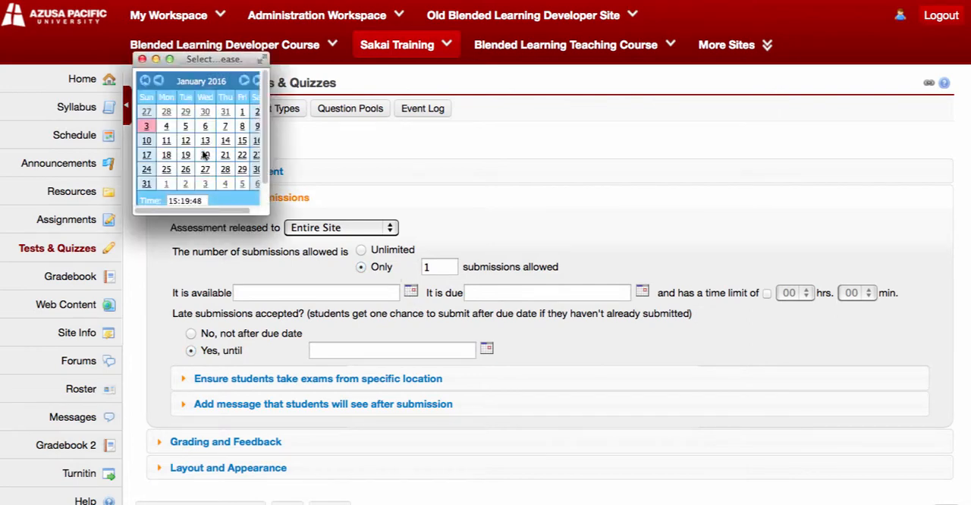
click(166, 141)
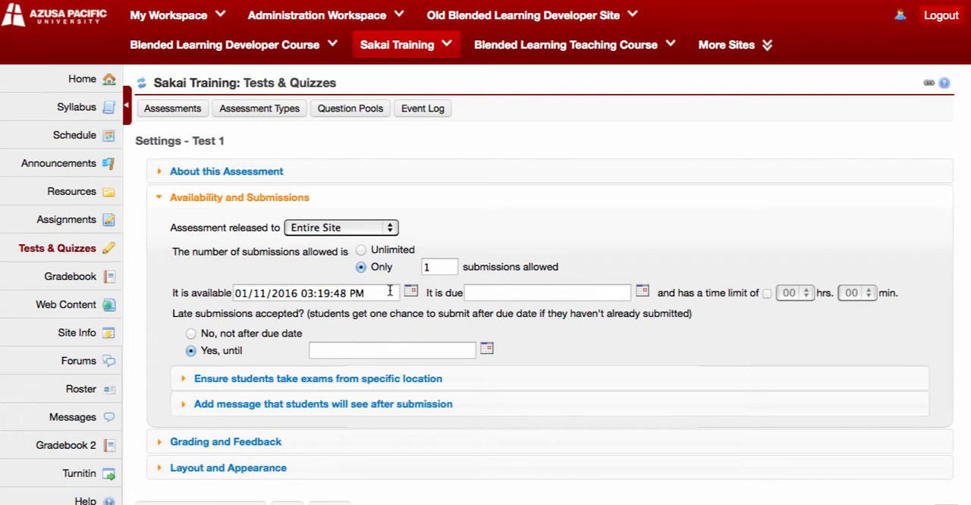
Set the assessment's due date to January 15, 2016 at 11:59:00 PM.
click(485, 292)
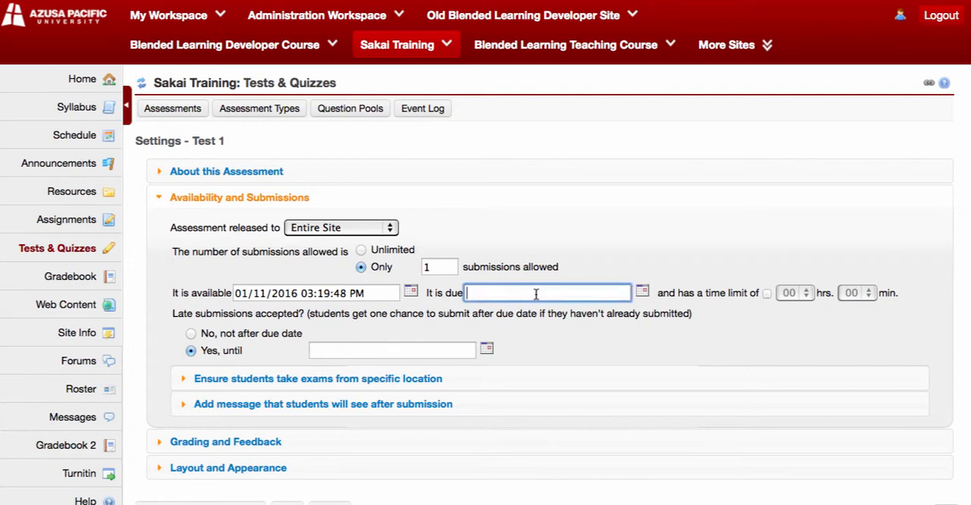
click(643, 293)
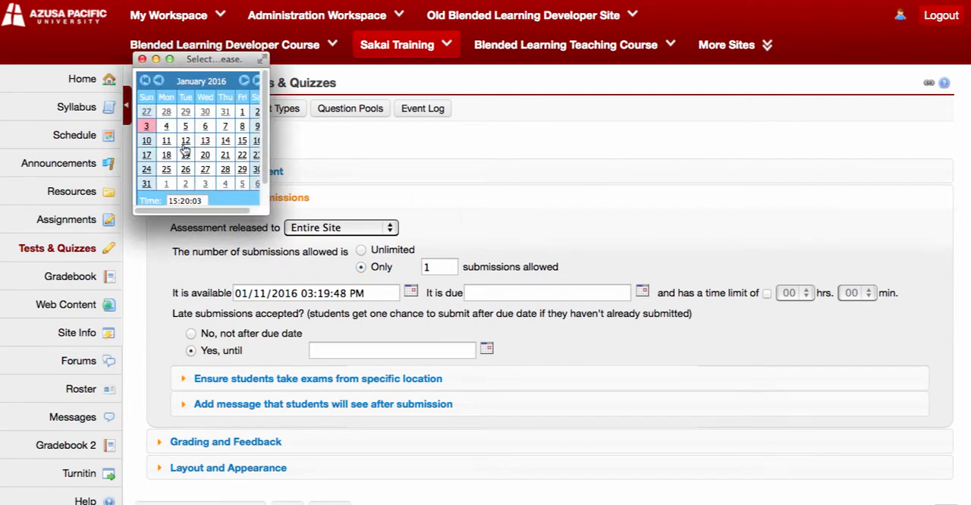
click(244, 141)
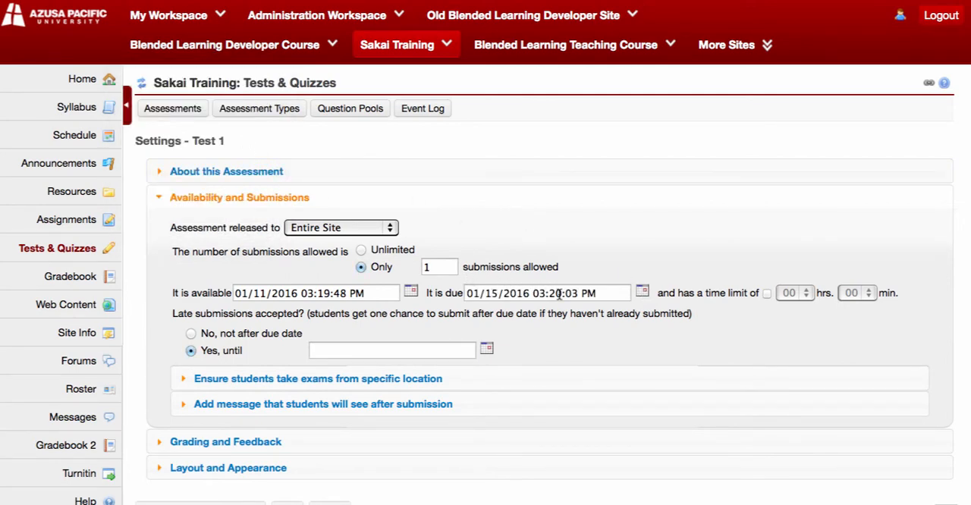
drag(532, 294, 577, 291)
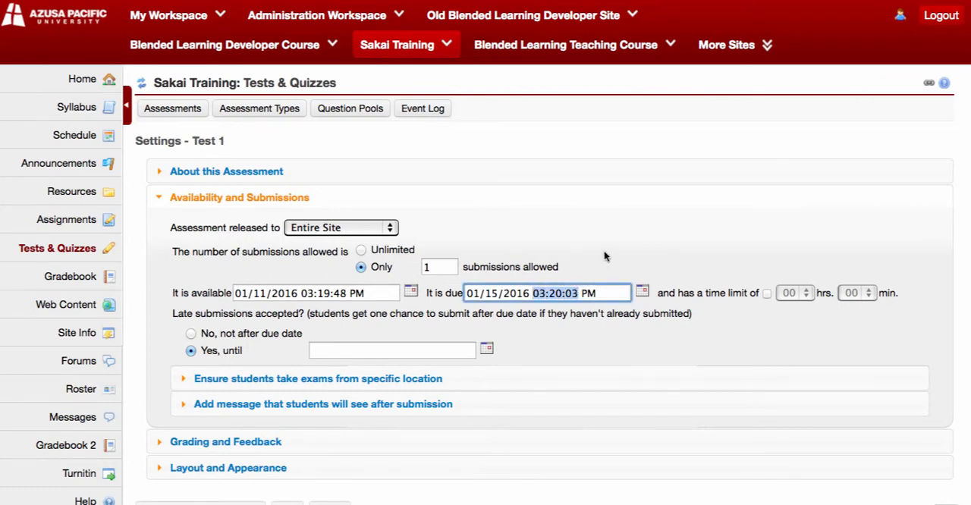
text(1)
text(1:59:0)
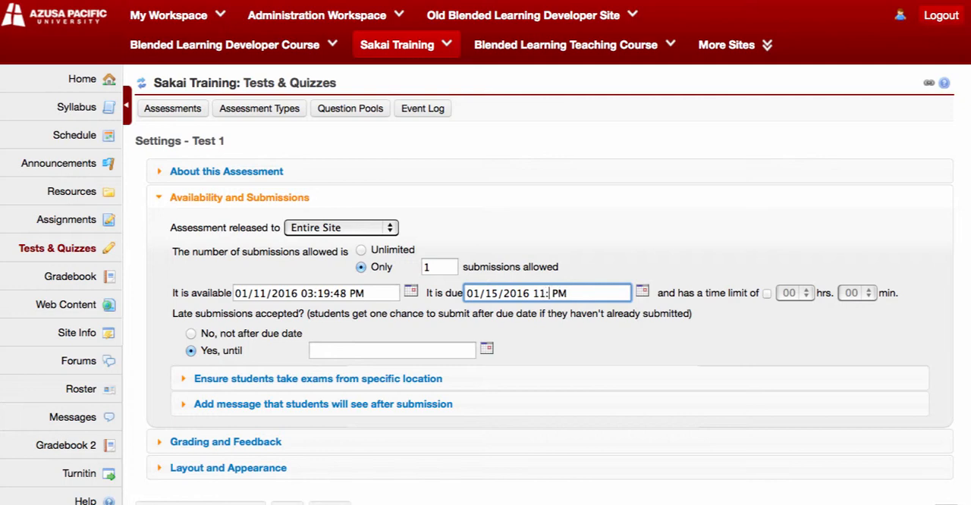
text(0)
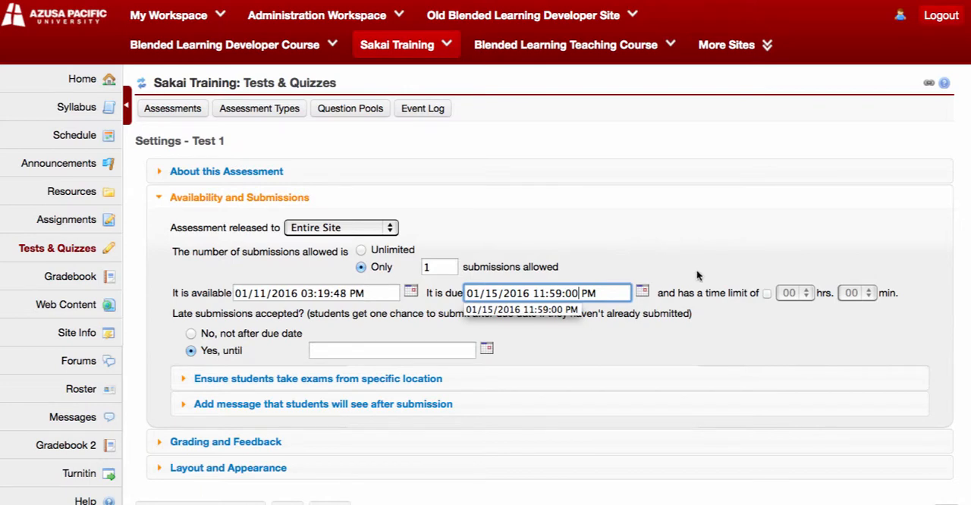
Enable a time limit of 1 hour for the assessment.
click(767, 293)
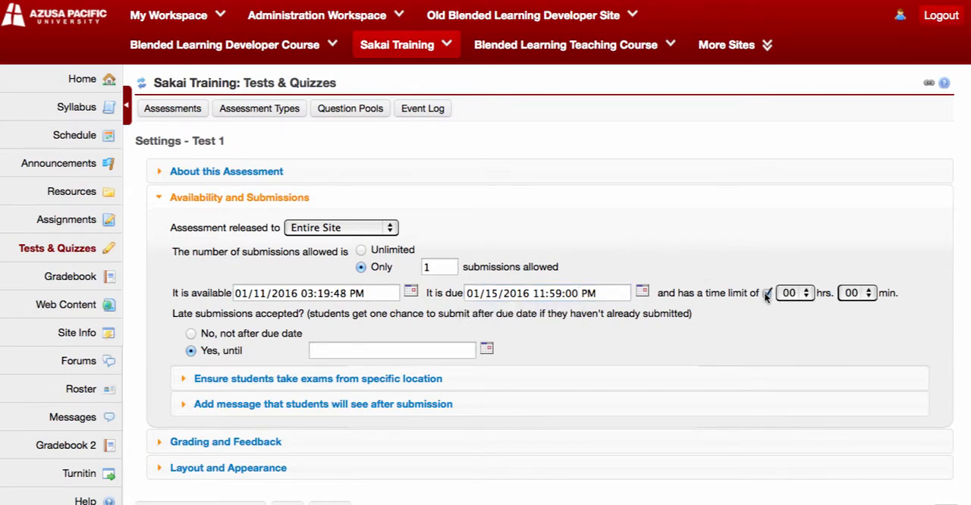
click(802, 294)
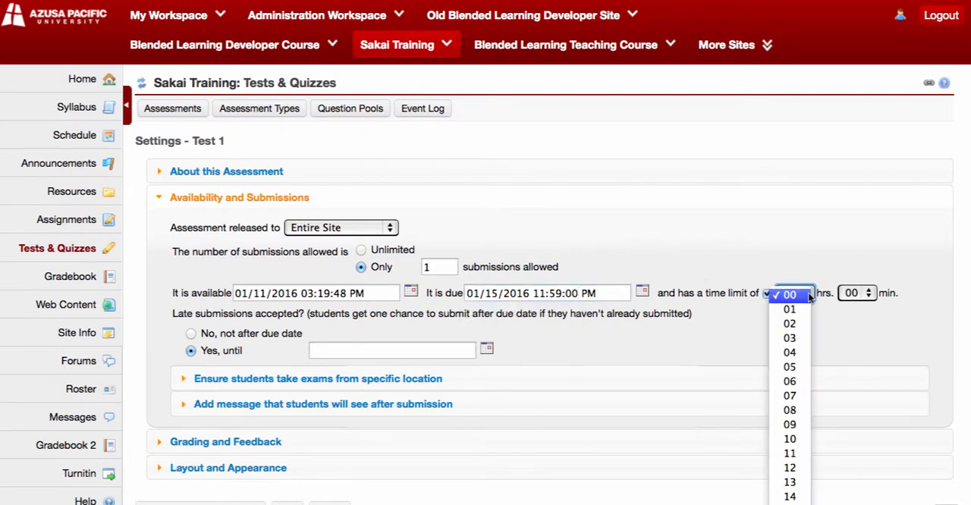
click(792, 310)
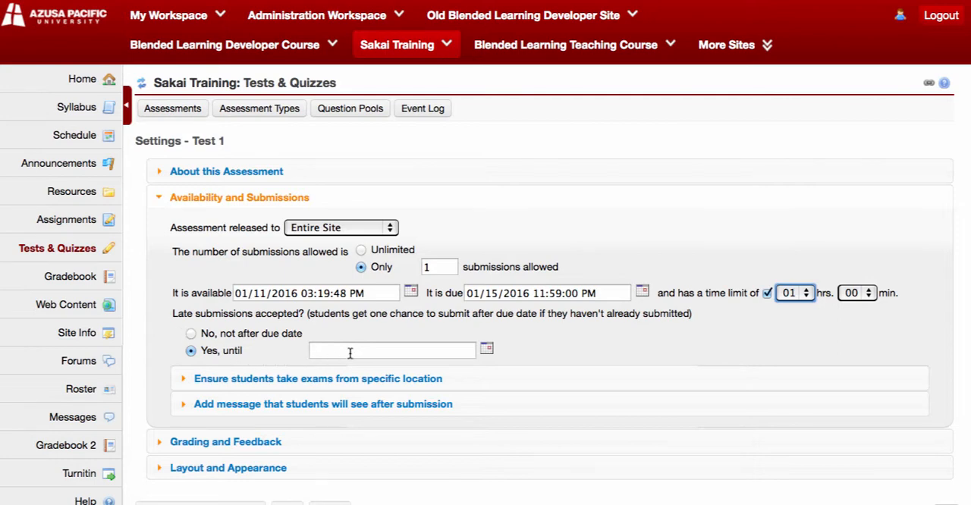
Set late submissions to not be accepted after the due date.
click(487, 349)
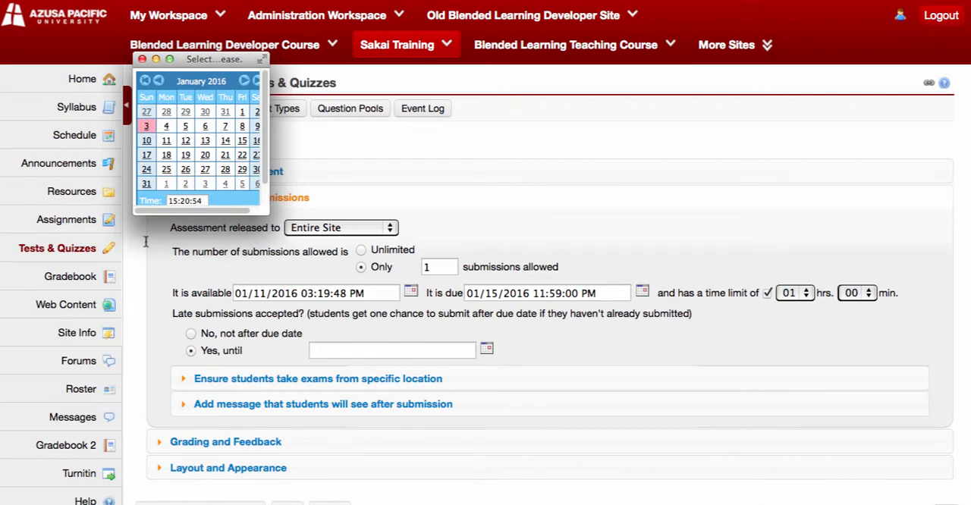
click(161, 340)
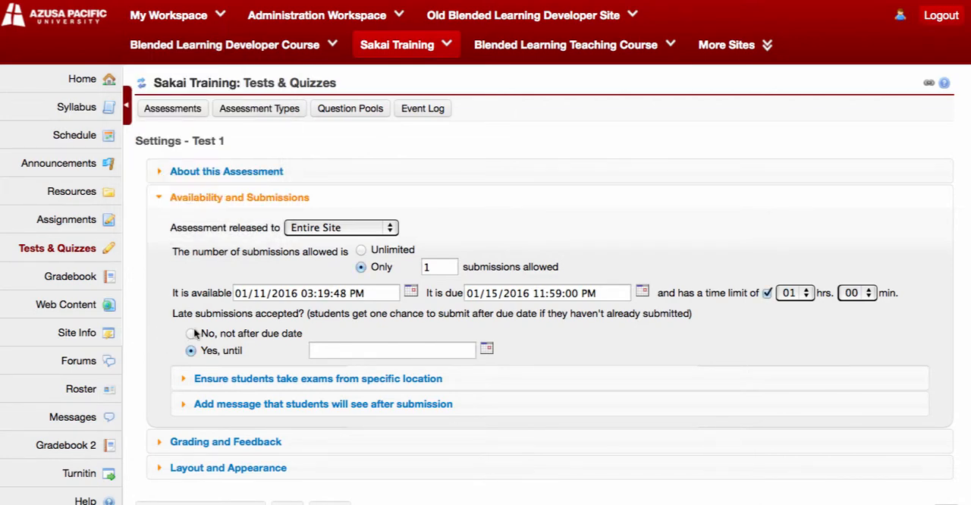
click(191, 333)
Examine the options for restricting the exam location and for showing students a message or final page URL after submission.
scroll(276, 357, down, 5)
click(187, 214)
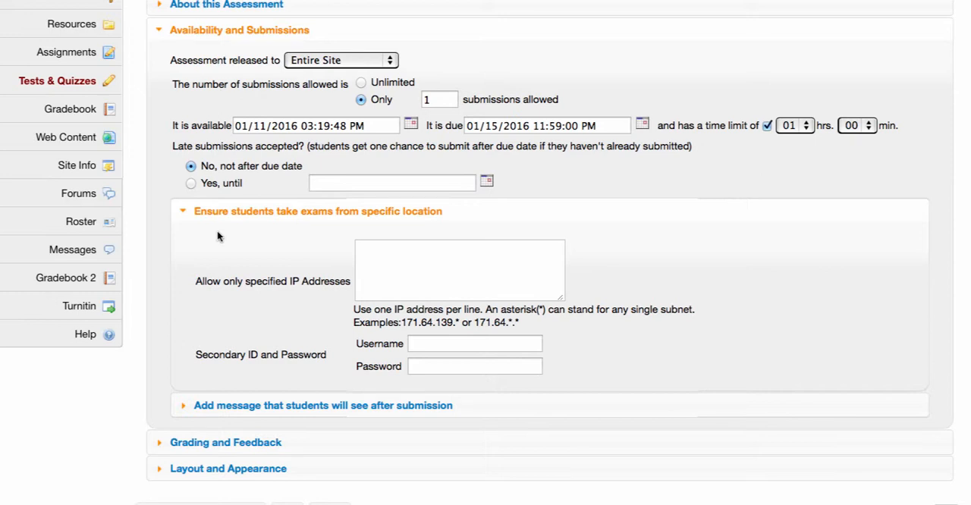
click(183, 212)
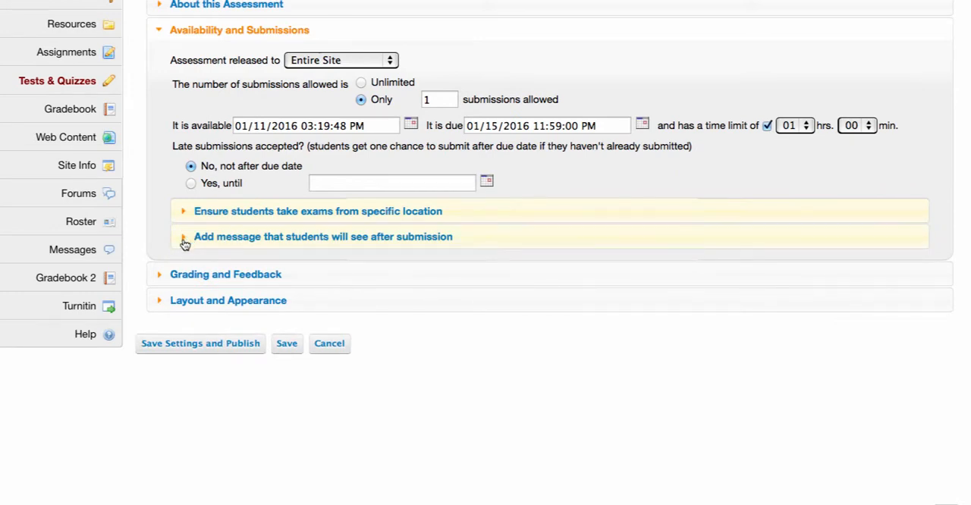
click(186, 240)
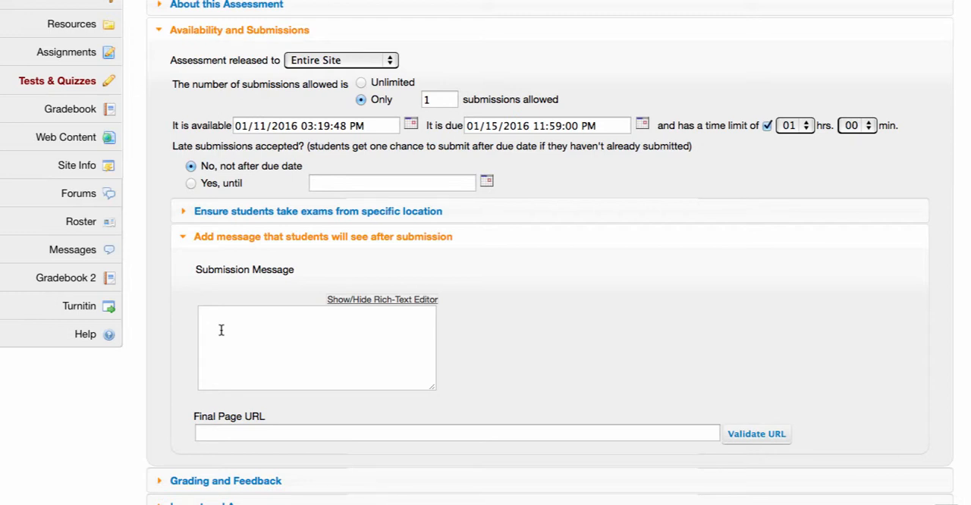
click(220, 327)
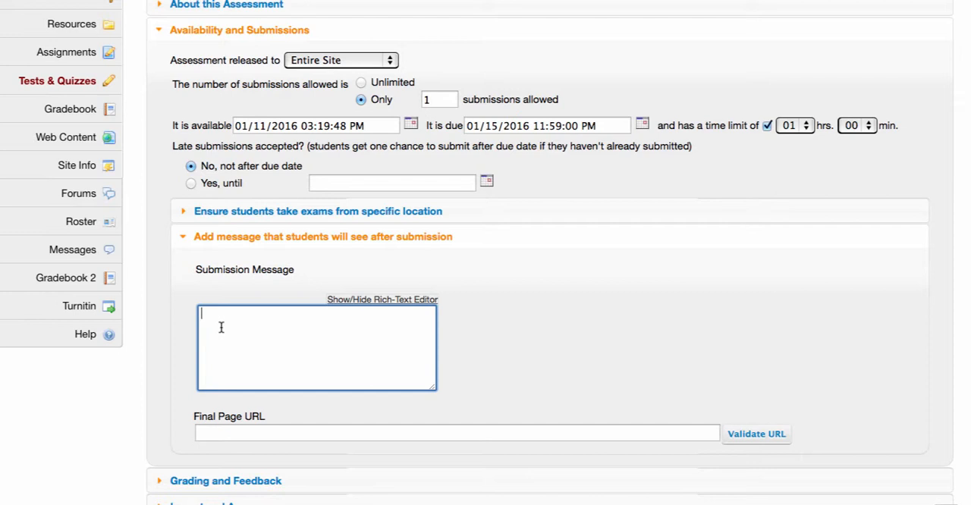
click(246, 429)
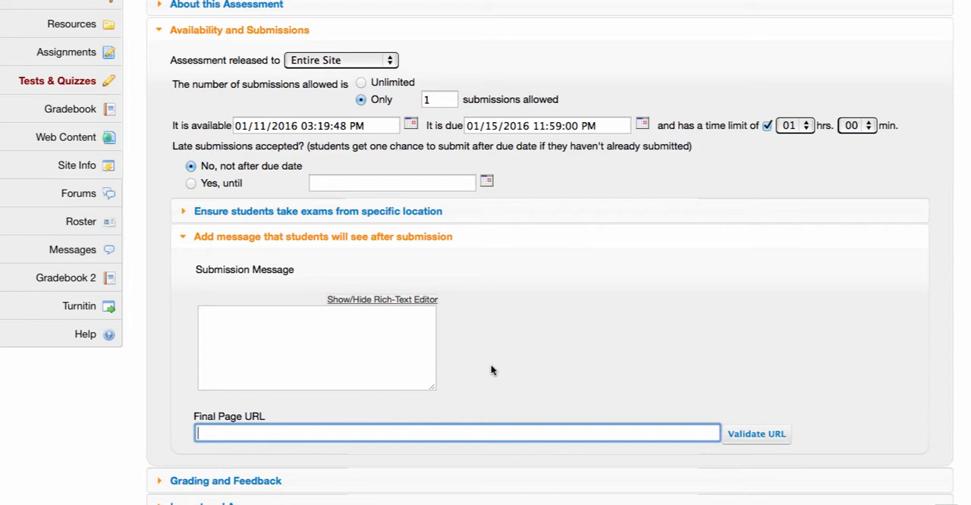
scroll(493, 367, down, 2)
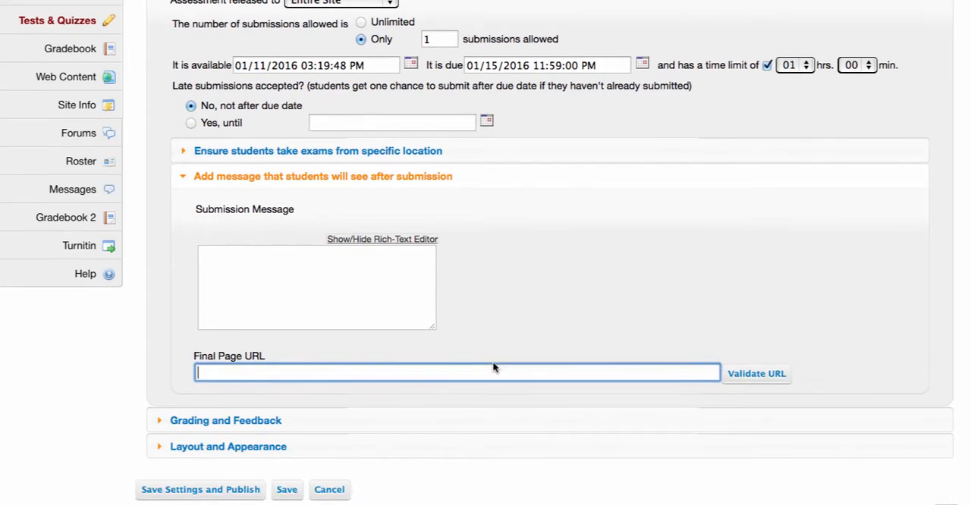
scroll(492, 367, down, 2)
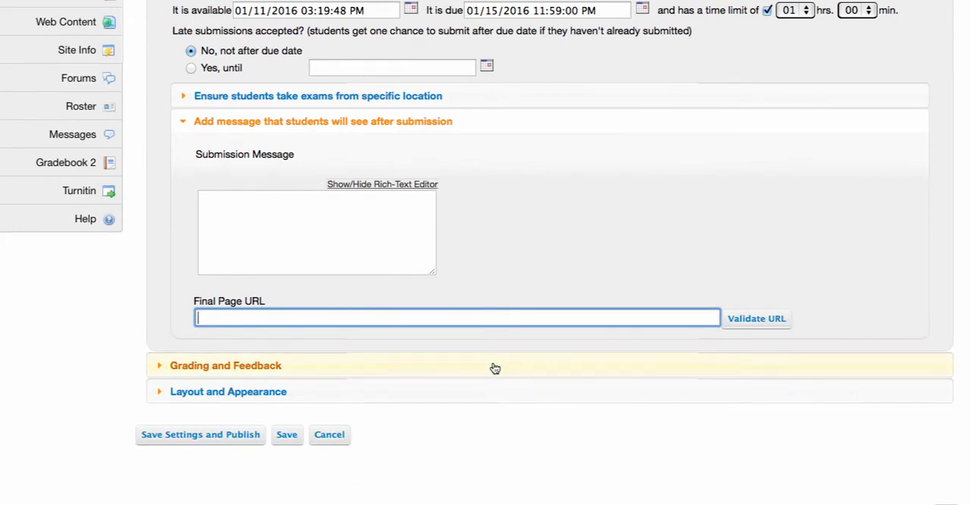
click(184, 125)
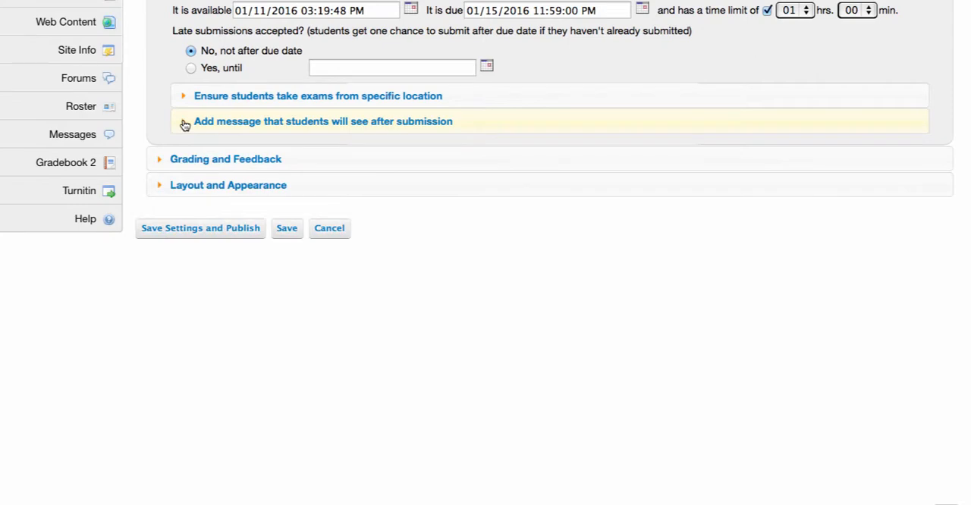
In Grading and Feedback, let graders see students' identities and have grades sent to the Gradebook.
click(162, 159)
scroll(162, 163, down, 5)
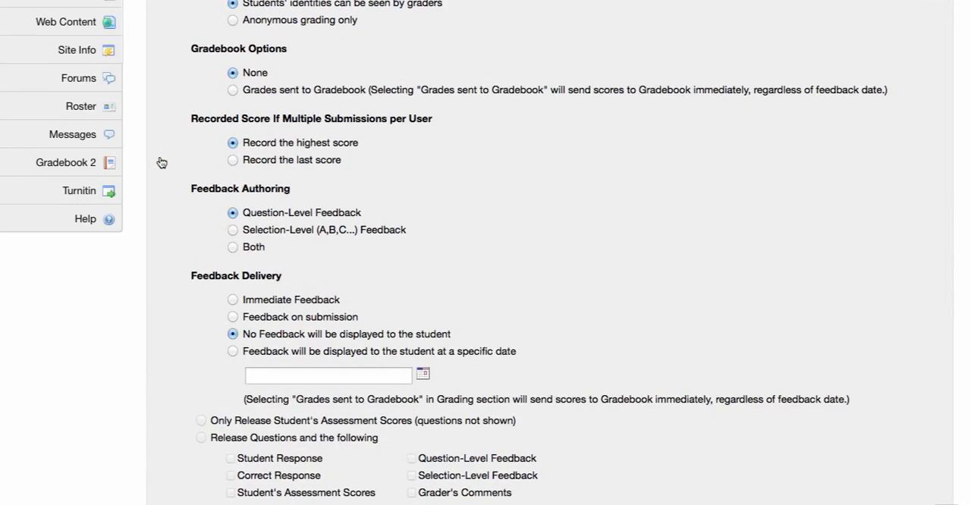
scroll(161, 162, up, 3)
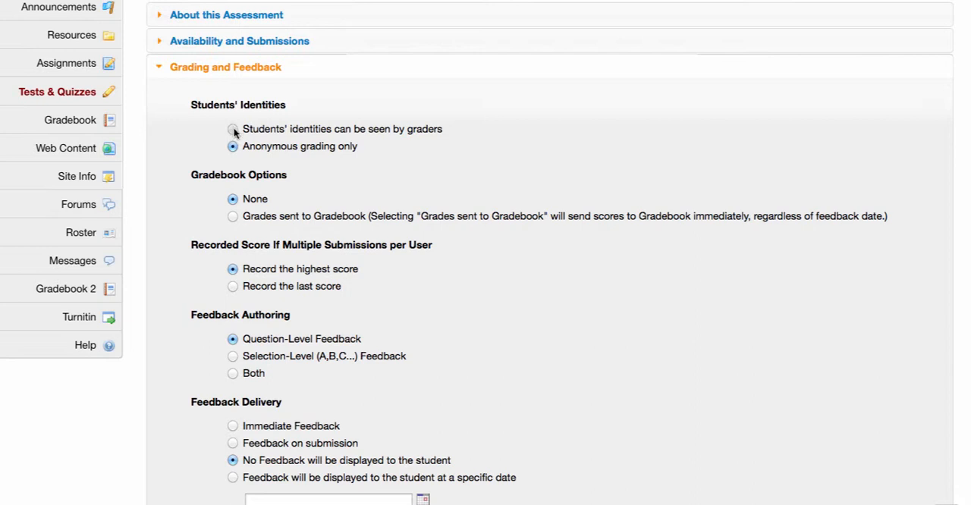
click(232, 130)
scroll(206, 203, down, 2)
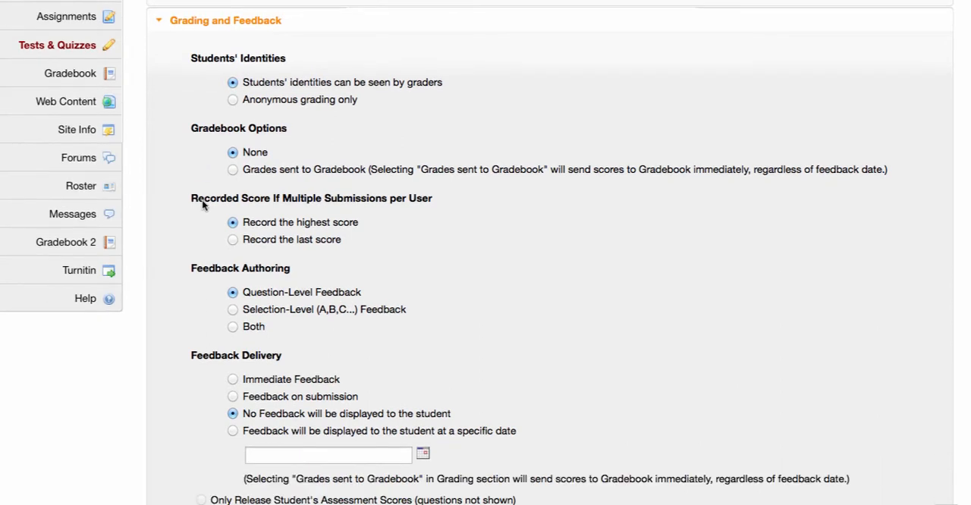
click(233, 170)
Set feedback delivery to display feedback to students at a specific date, January 19, 2016.
scroll(455, 194, down, 3)
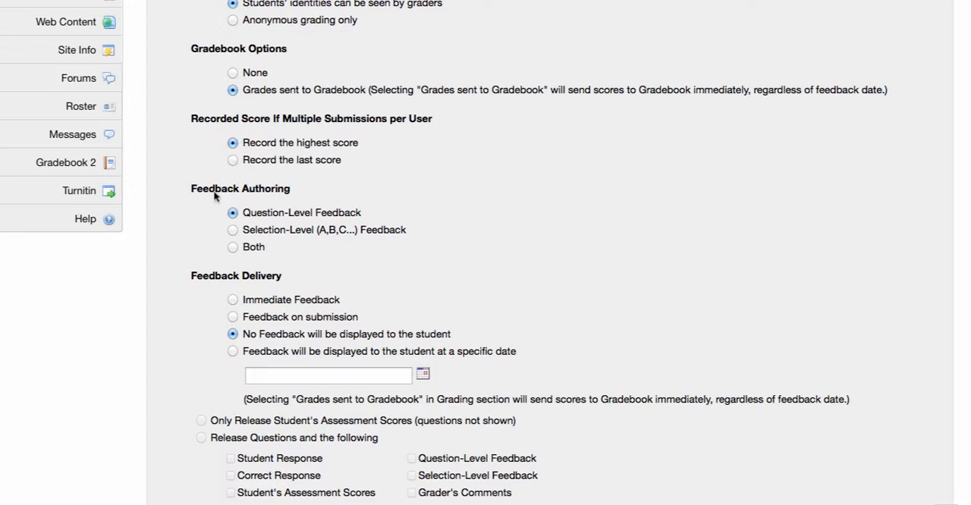
scroll(208, 219, down, 3)
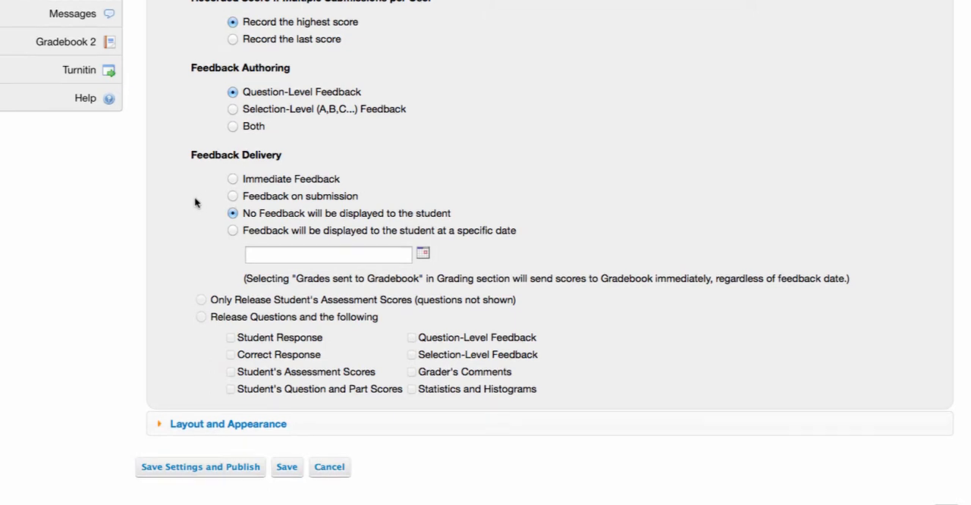
scroll(195, 199, down, 2)
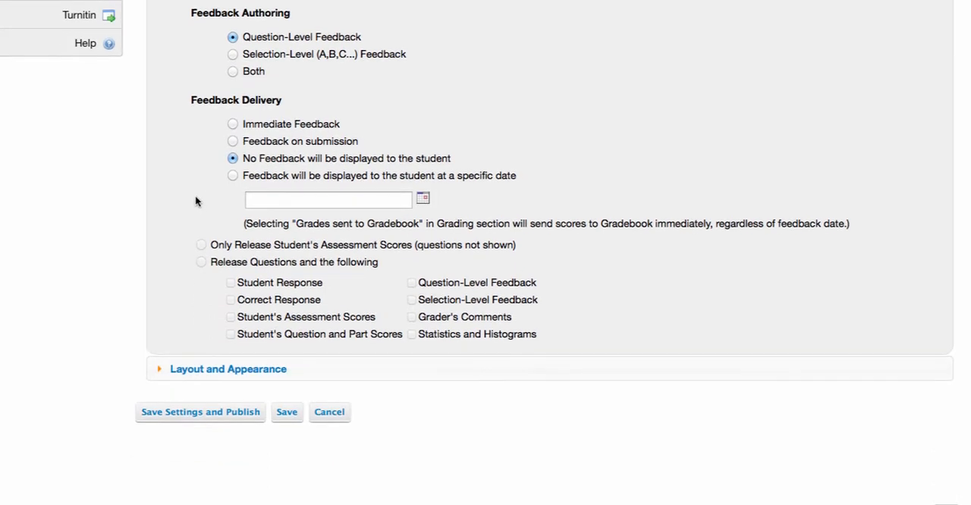
click(233, 142)
click(232, 158)
click(232, 176)
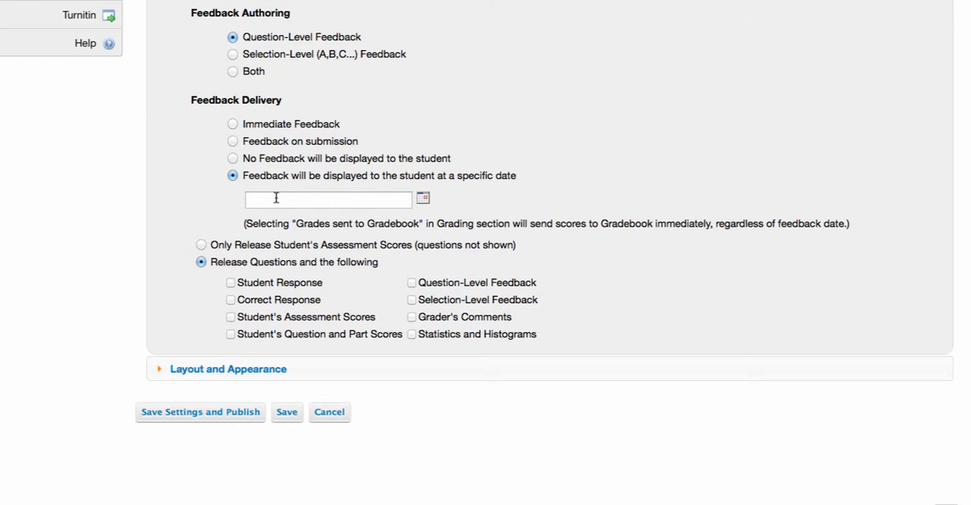
click(423, 199)
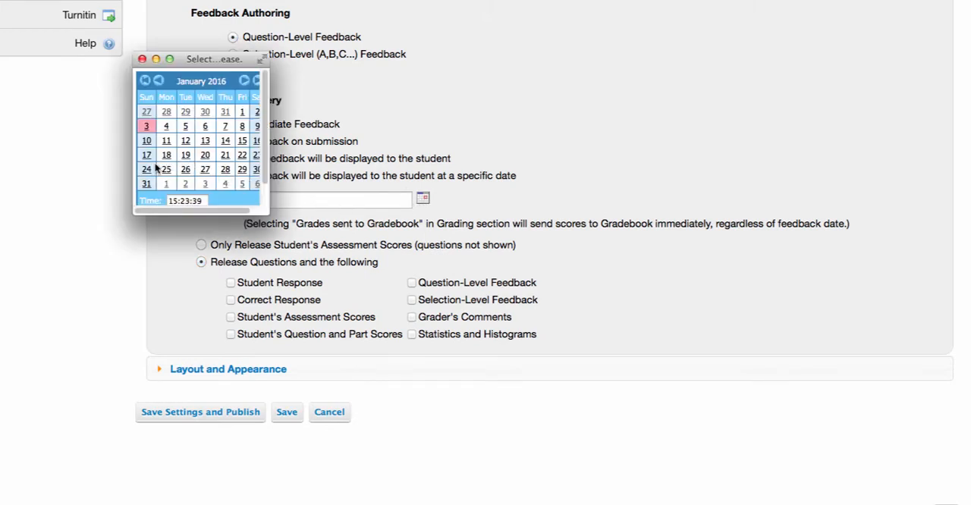
click(186, 155)
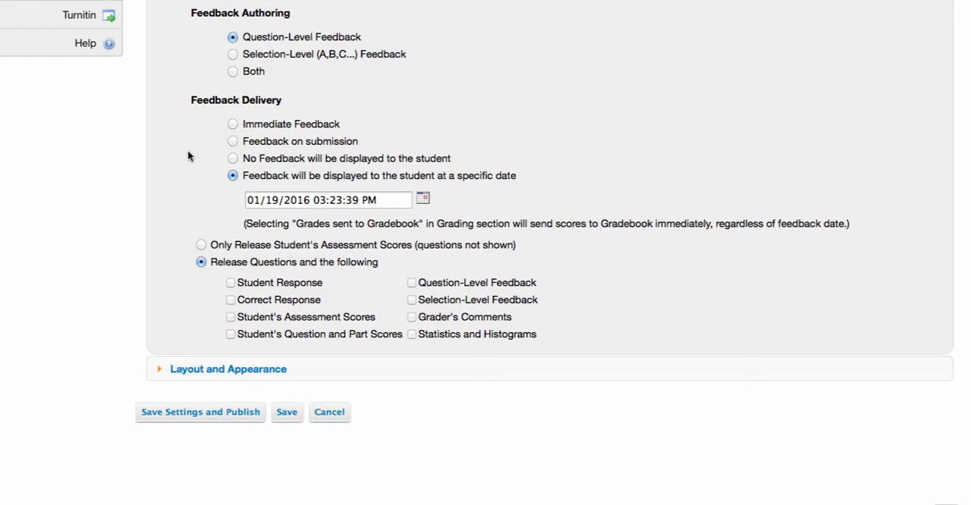
Release the questions together with the Student Response and Correct Response.
scroll(188, 152, down, 5)
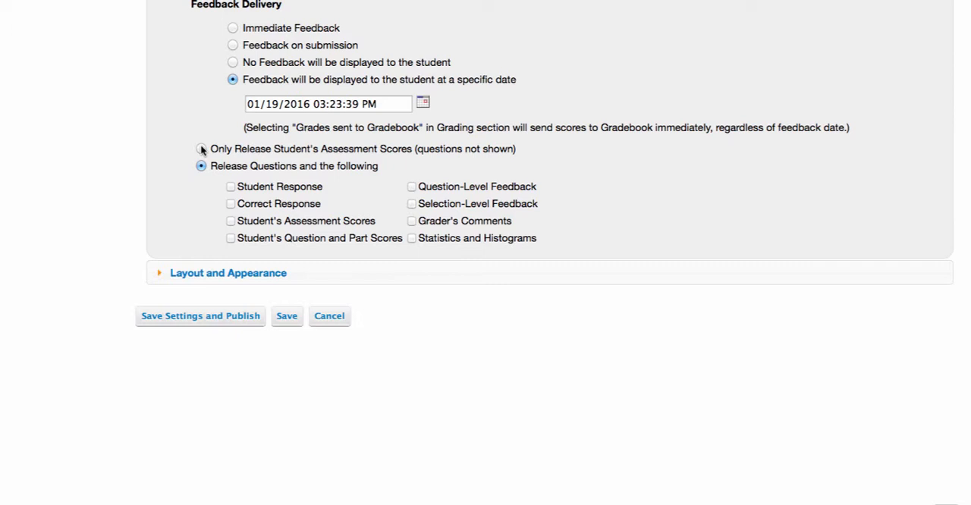
click(230, 189)
click(231, 207)
In Layout and Appearance, choose random access to questions from a Table of Contents and place each question on a separate Web page.
scroll(193, 221, down, 3)
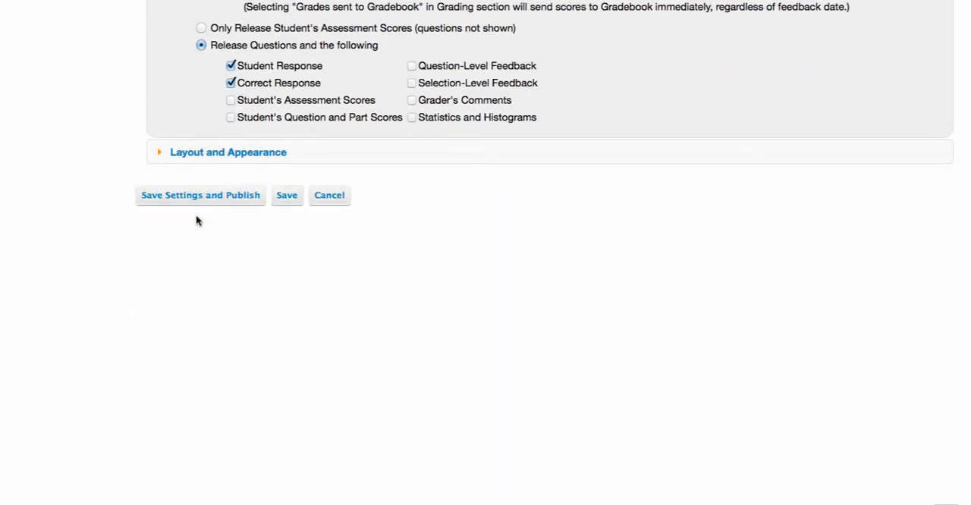
click(162, 154)
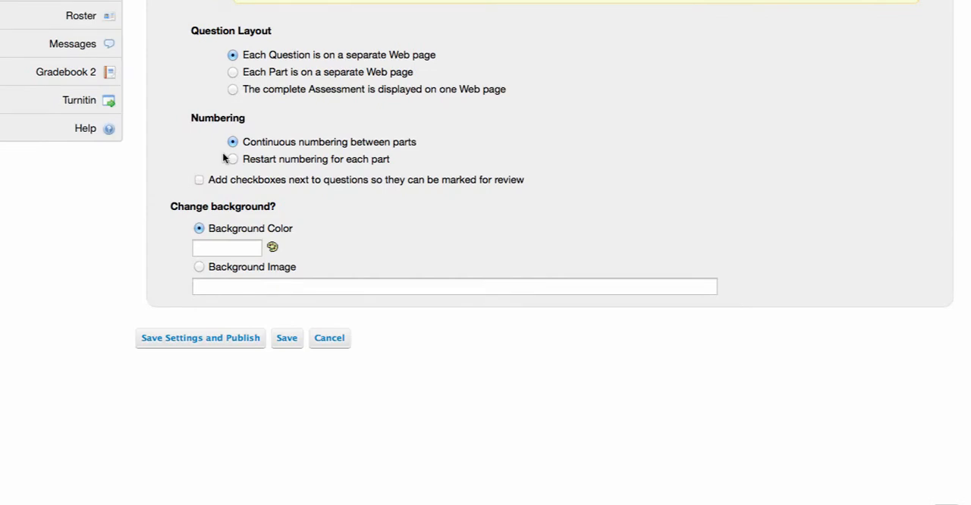
scroll(200, 156, up, 5)
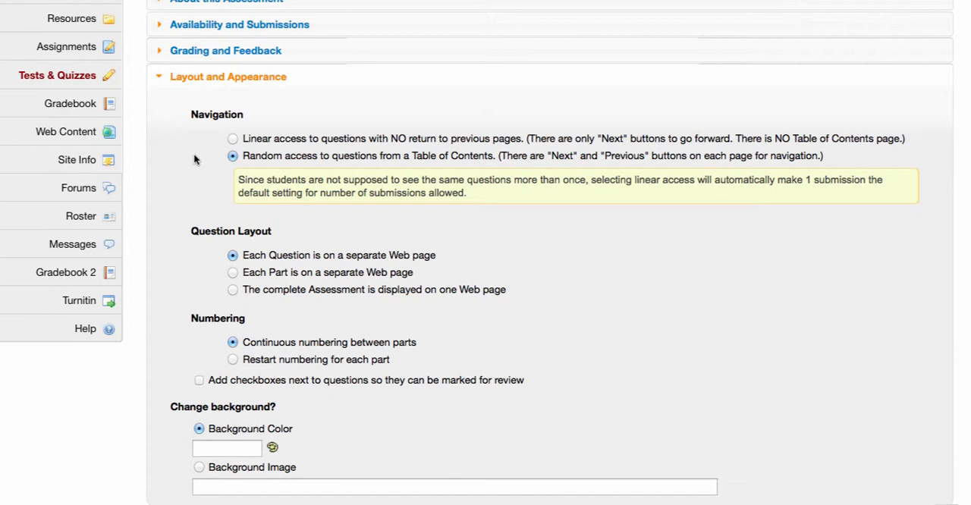
click(232, 138)
click(232, 156)
scroll(388, 226, down, 3)
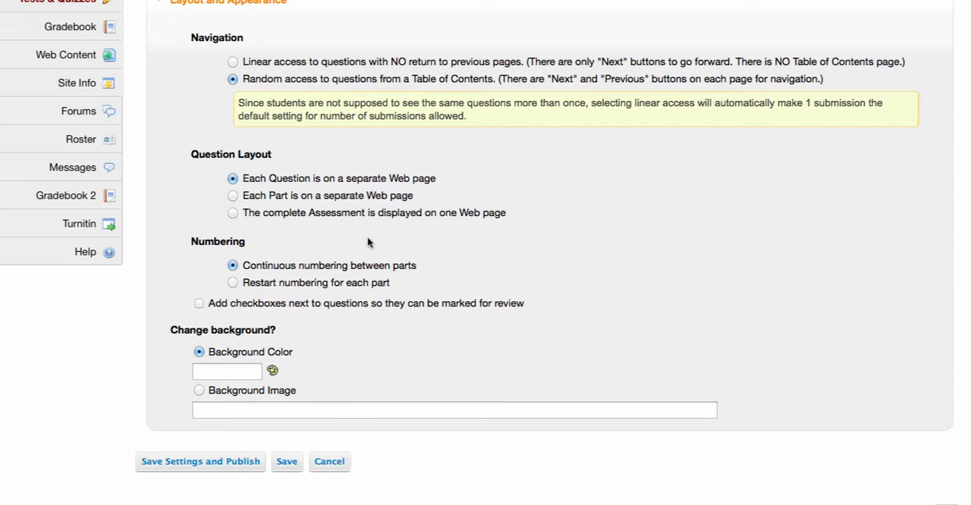
click(233, 214)
click(234, 180)
Add checkboxes next to questions so they can be marked for review, and save the settings for publishing.
scroll(501, 230, down, 3)
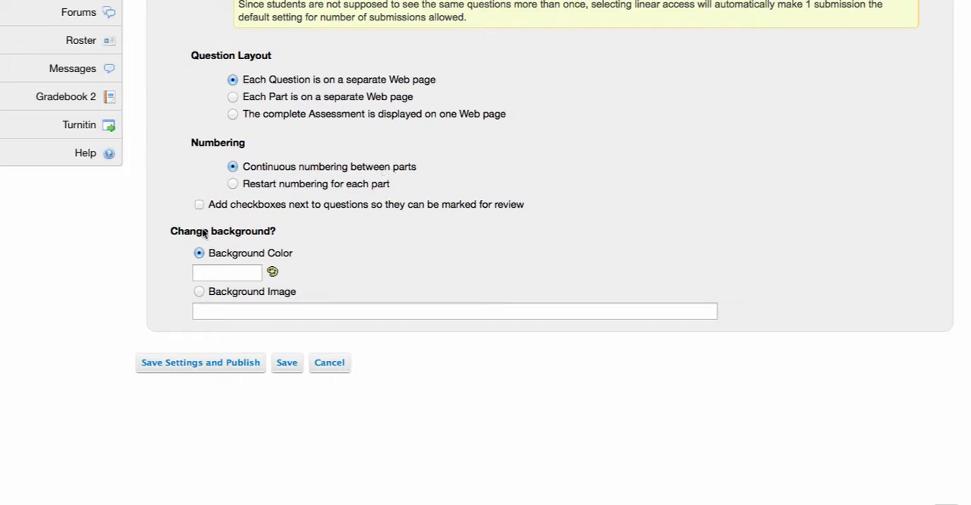
click(199, 203)
scroll(375, 273, down, 2)
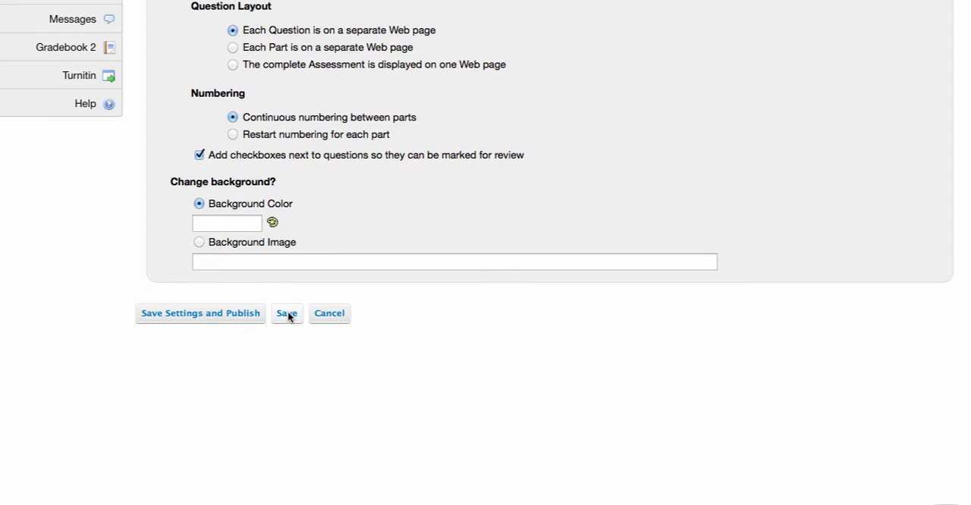
click(200, 313)
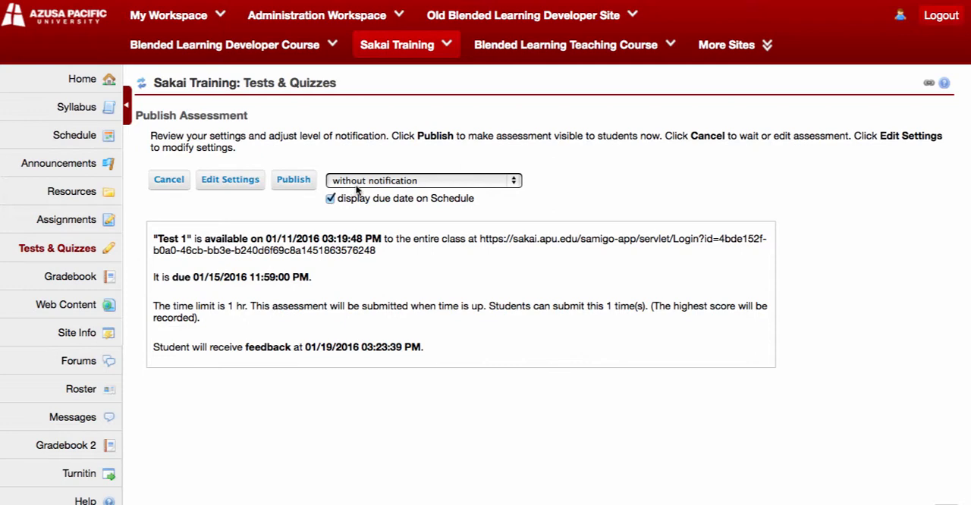
Publish Test 1 without notification and display the published copies of the assessments.
click(517, 182)
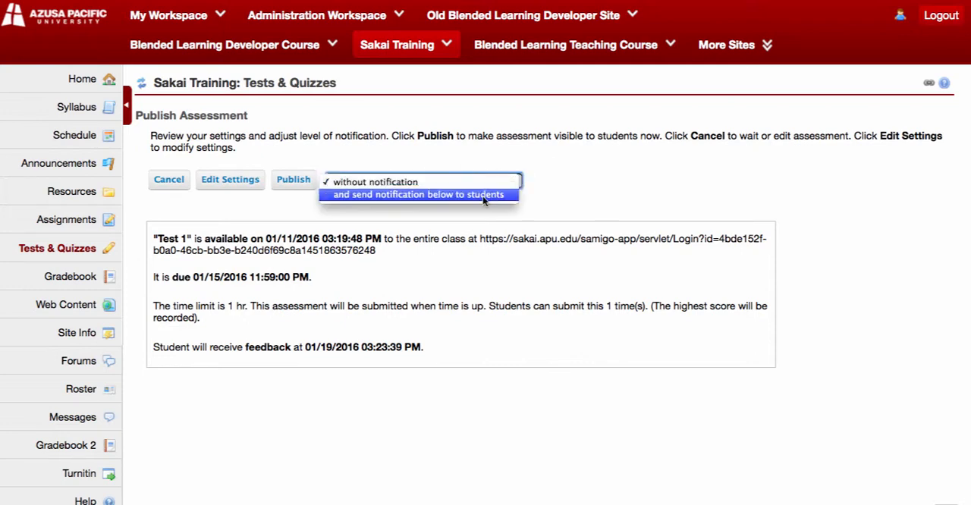
click(551, 185)
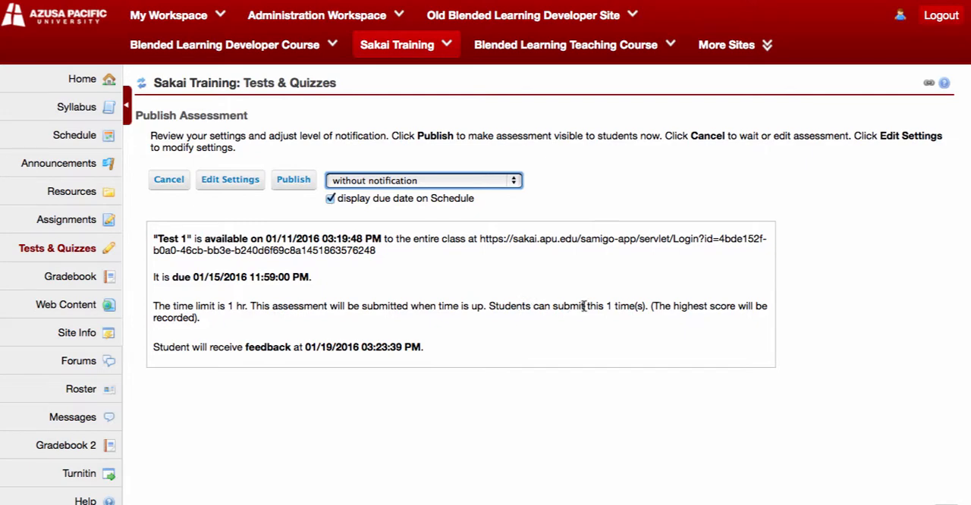
scroll(574, 311, down, 3)
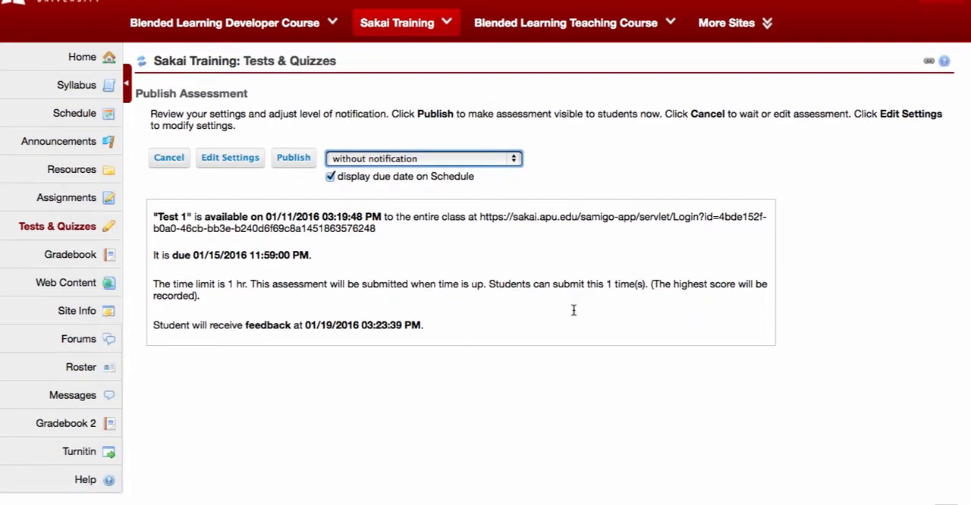
scroll(572, 311, up, 2)
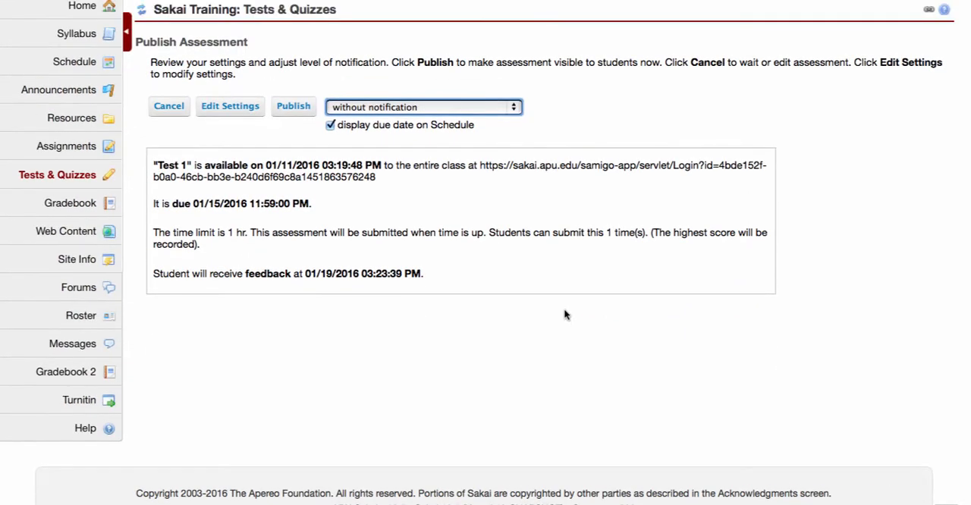
click(294, 107)
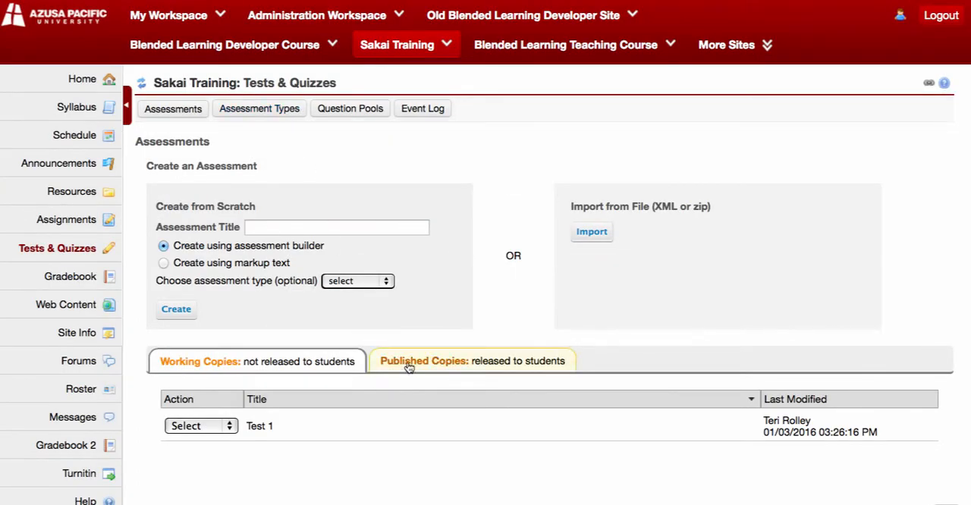
click(413, 362)
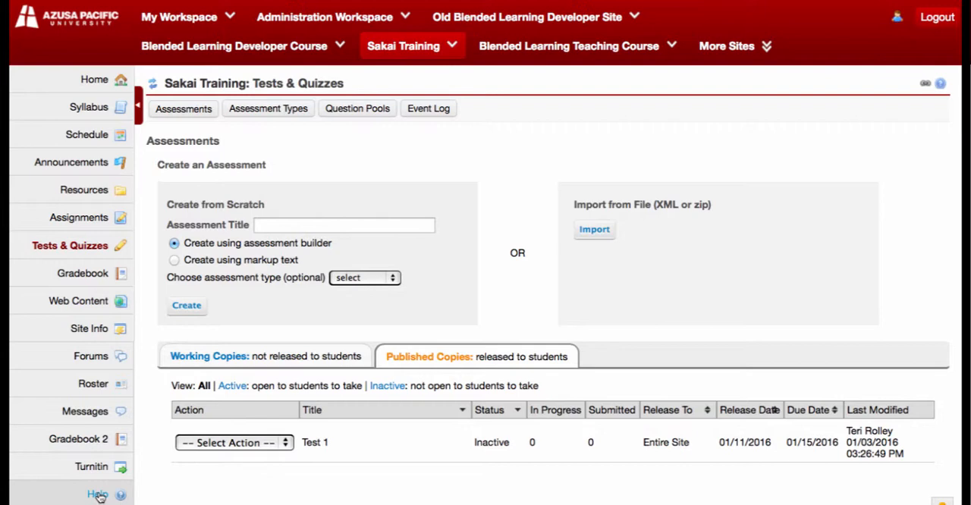
Open the Sakai help and expand the Tests & Quizzes topics in the Instructor Guide.
click(99, 495)
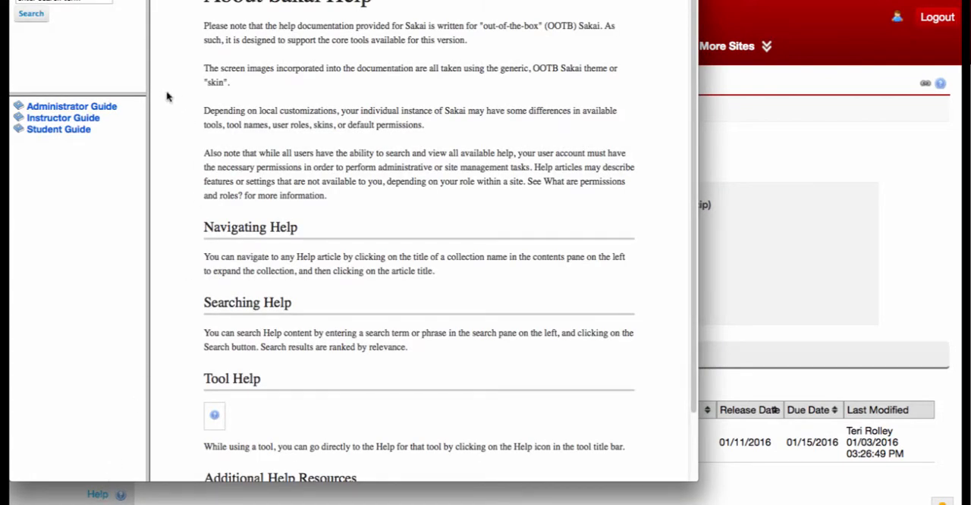
click(63, 117)
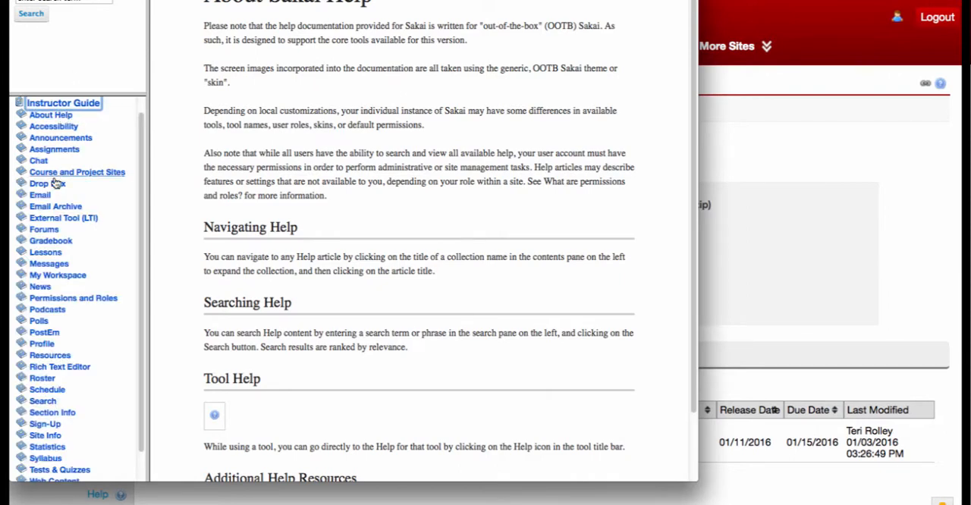
scroll(65, 237, down, 1)
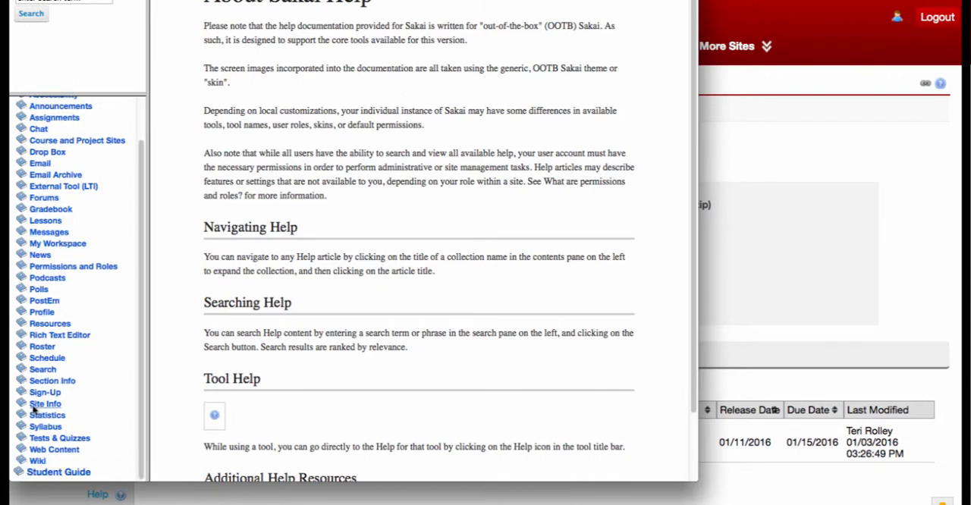
click(52, 440)
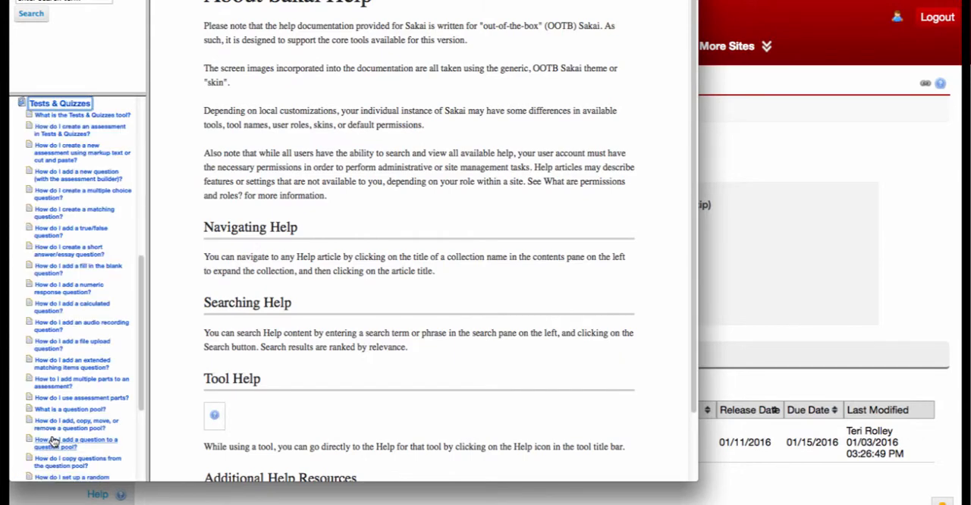